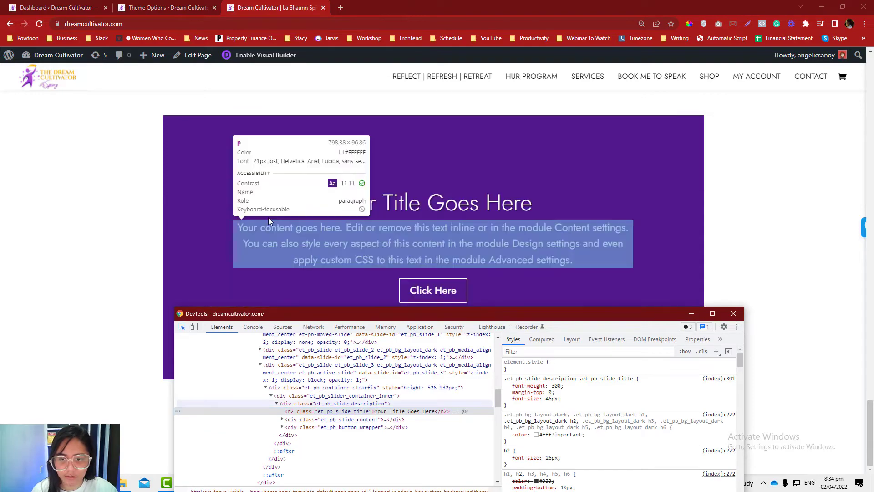
- Inspect the slide's body paragraph styles, toggle its 0.08em text-shadow rule off and on, and close DevTools
left_click(261, 230)
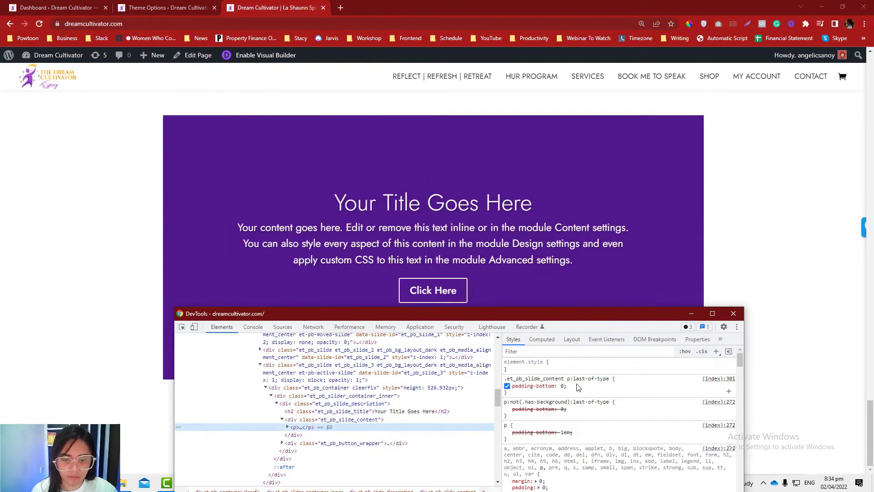
scroll(566, 379, "down", 10)
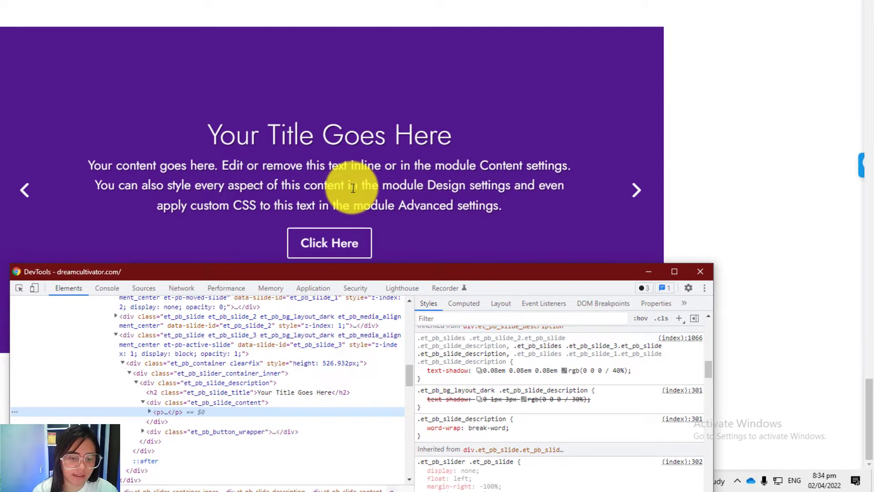
left_click(420, 370)
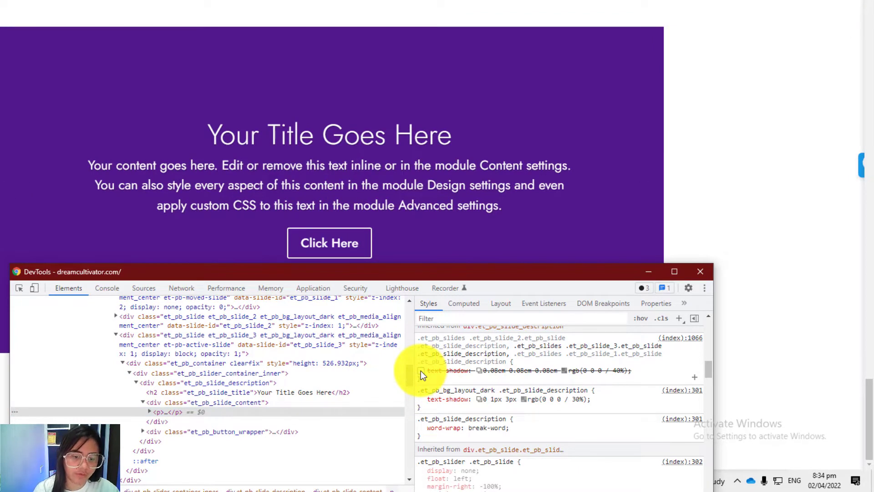
left_click(420, 370)
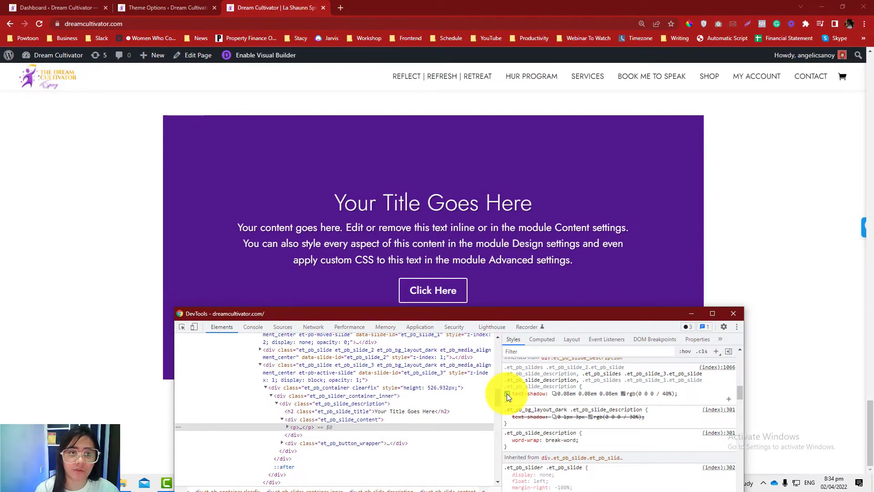
left_click(734, 314)
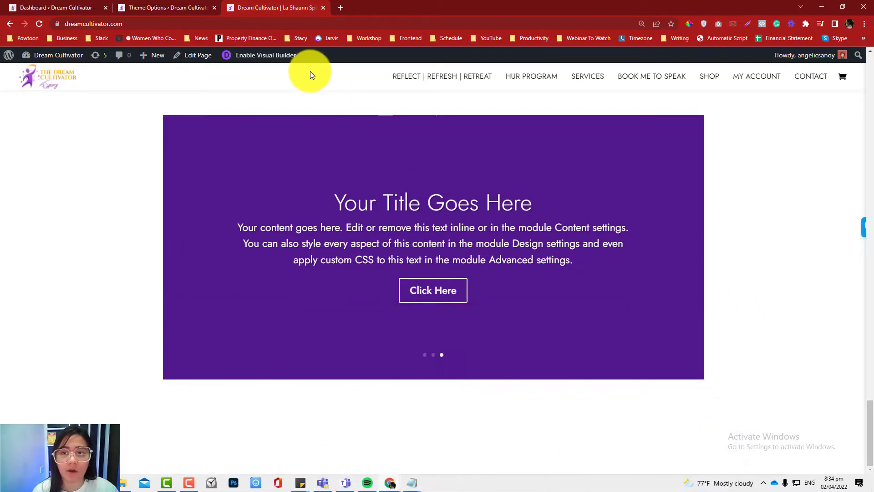
- Enable the Visual Builder for the page and open the settings of the purple slider module
left_click(273, 55)
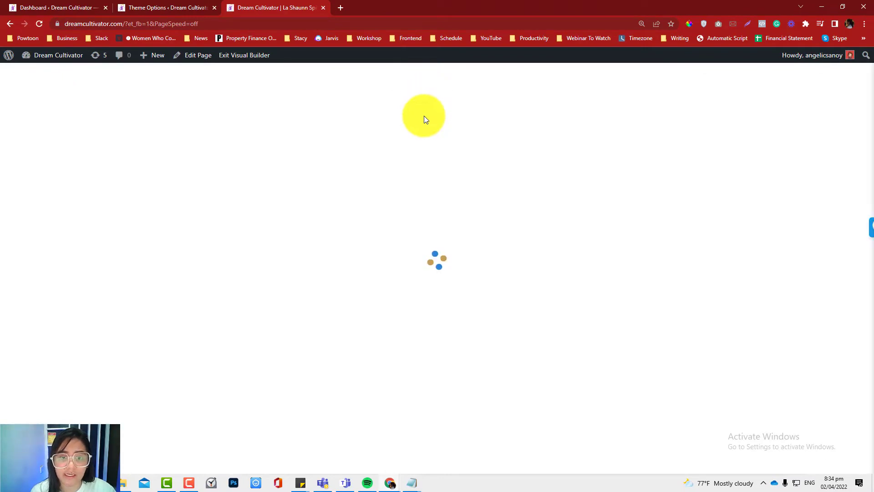
scroll(425, 117, "down", 15)
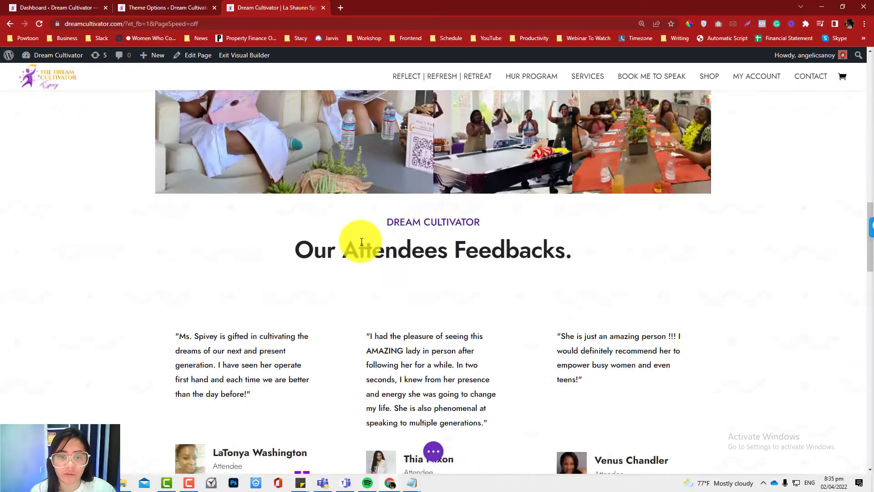
scroll(361, 242, "down", 20)
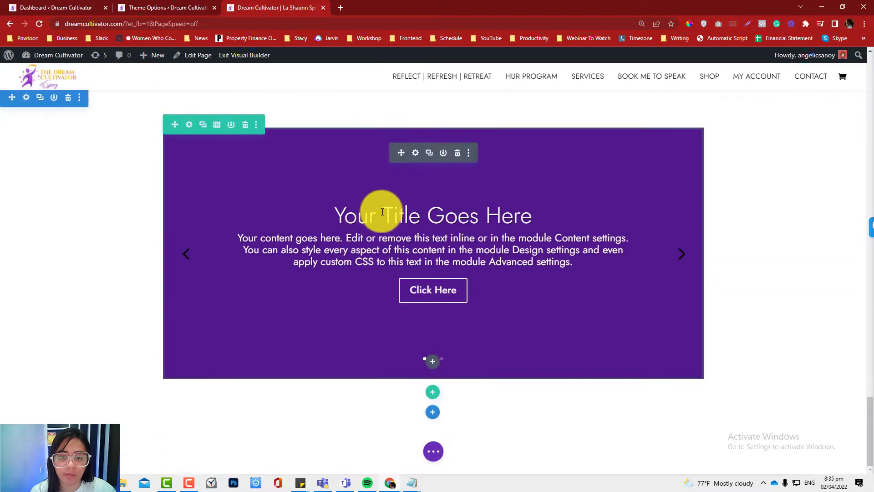
left_click_drag(335, 216, 518, 214)
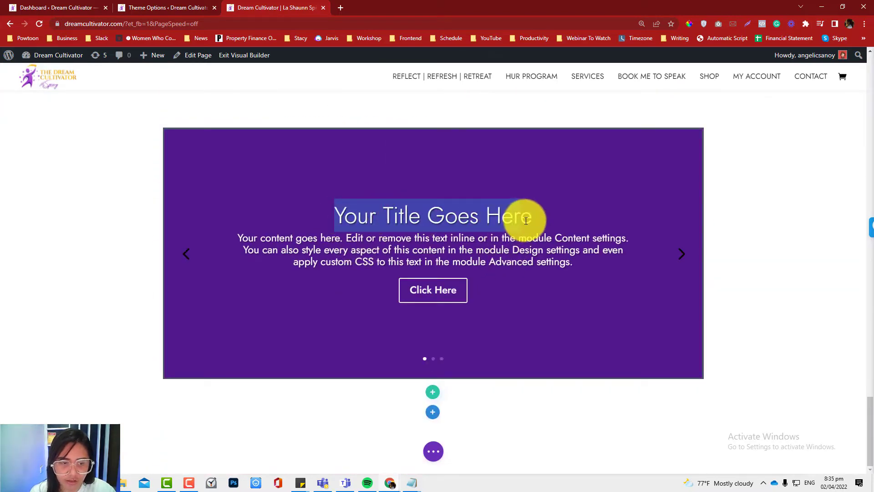
mouse_move(355, 163)
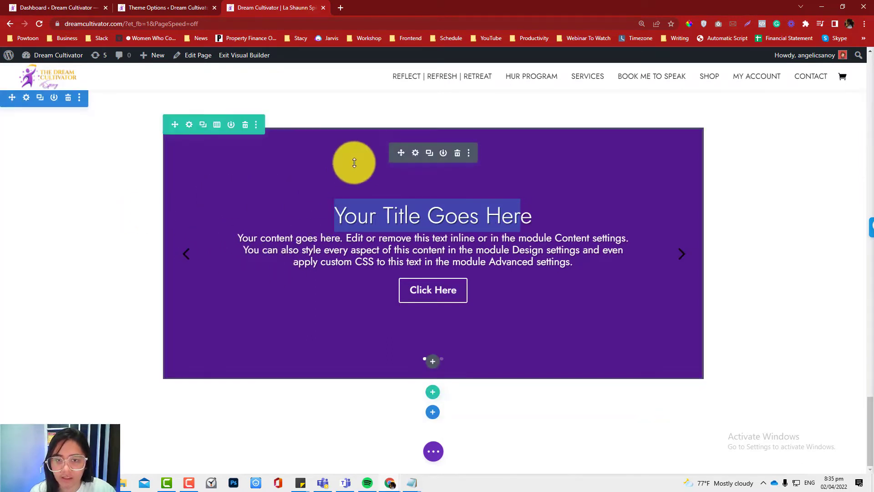
left_click(416, 154)
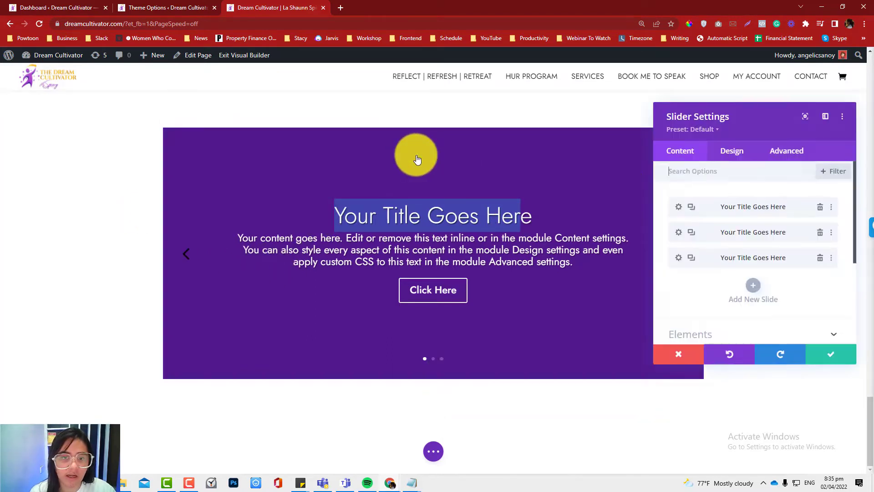
- Examine the slider's design options for text alignment and text shadow
left_click(729, 161)
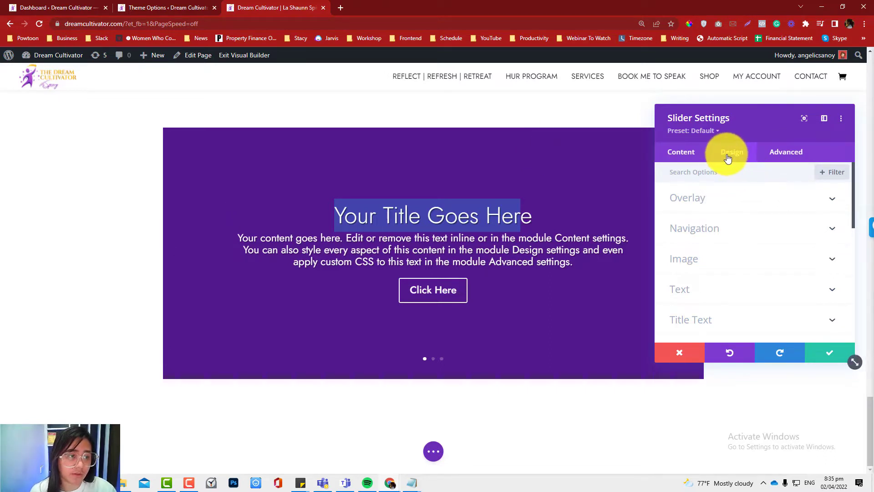
left_click(727, 289)
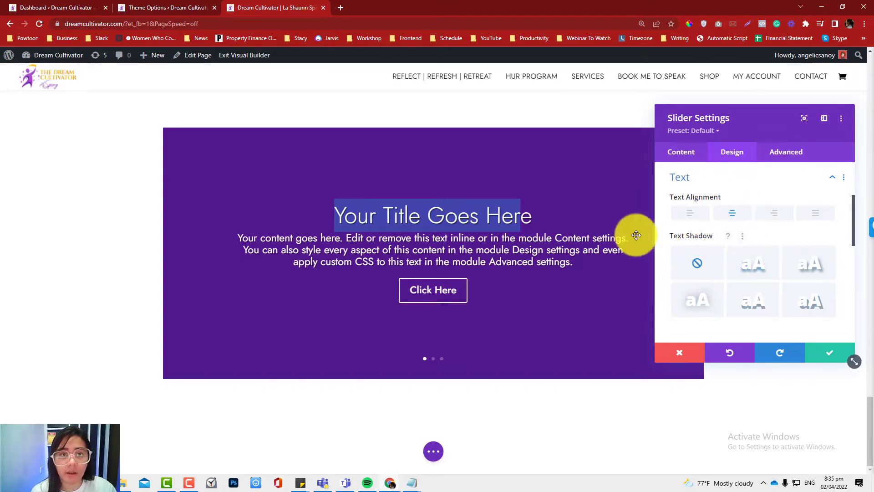
scroll(722, 225, "up", 2)
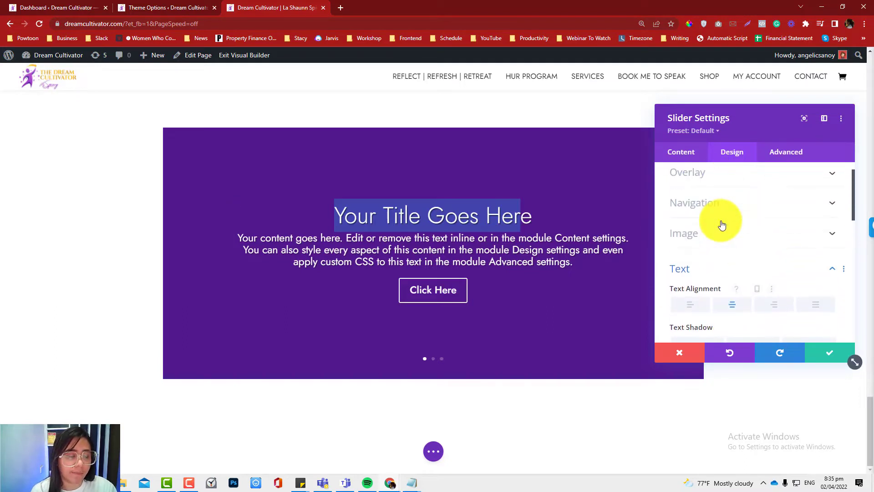
scroll(722, 225, "up", 1)
scroll(726, 231, "down", 4)
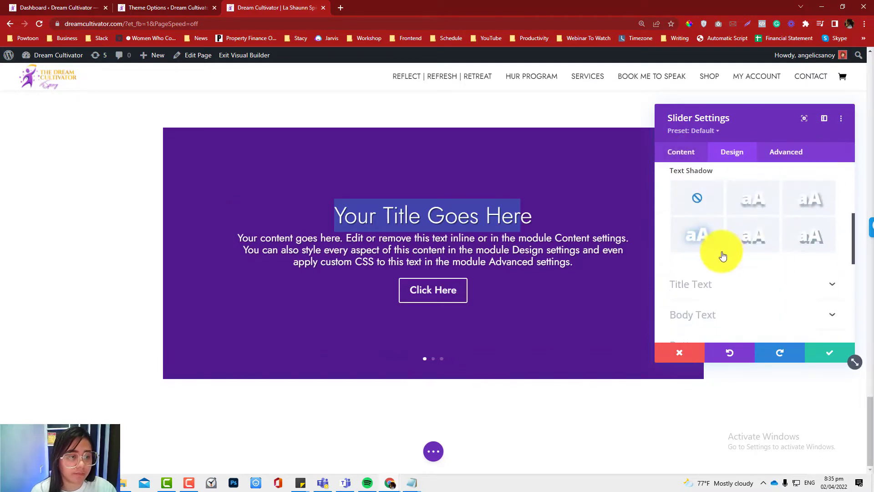
scroll(723, 245, "up", 2)
left_click(724, 200)
left_click(719, 201)
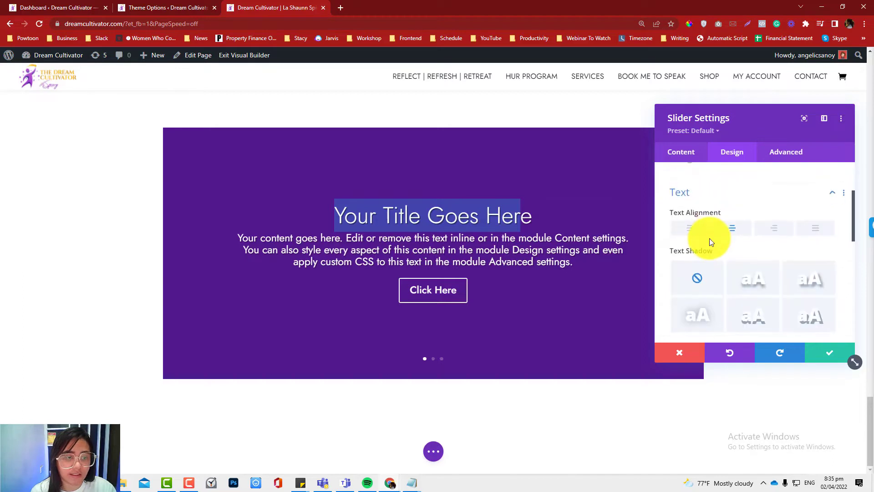
scroll(710, 241, "down", 1)
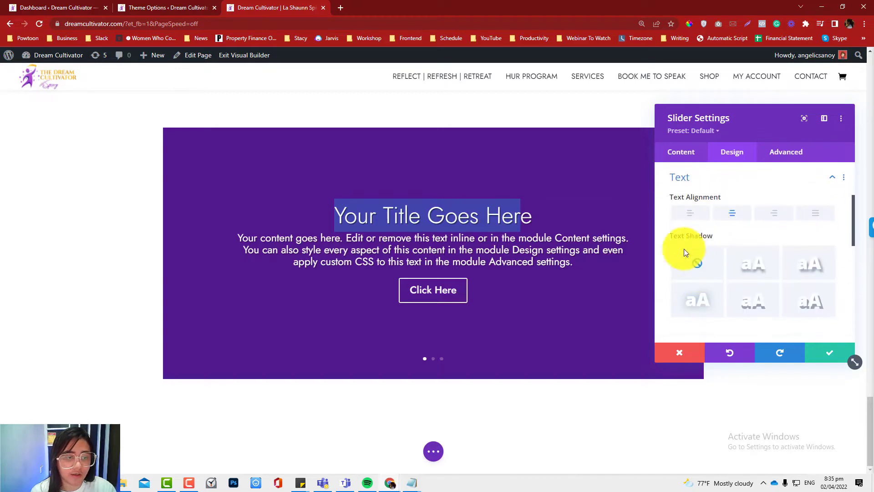
- Set the first slide's text shadow to none in its design settings and return to the slide list
left_click(681, 152)
left_click(678, 208)
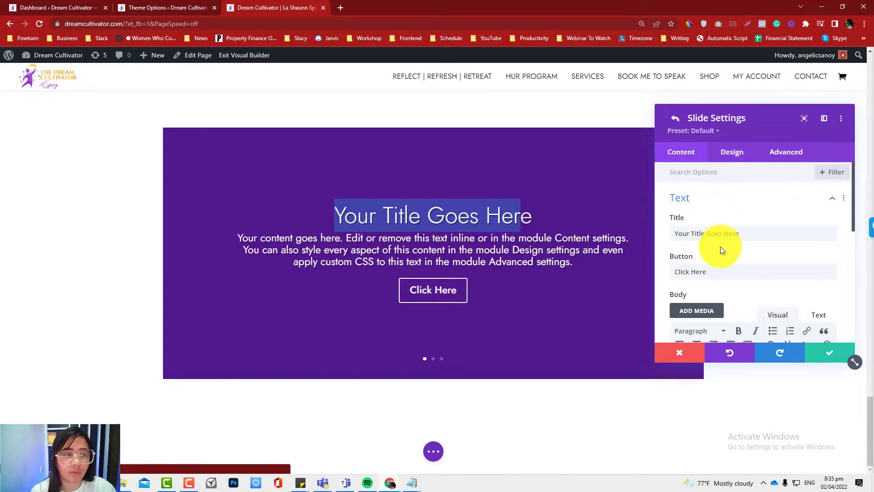
left_click(734, 154)
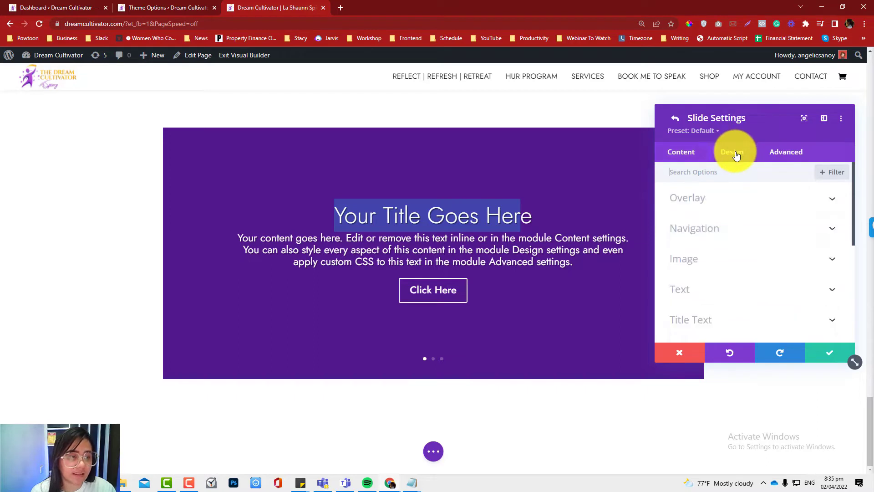
scroll(740, 153, "down", 1)
left_click(729, 247)
scroll(719, 237, "down", 3)
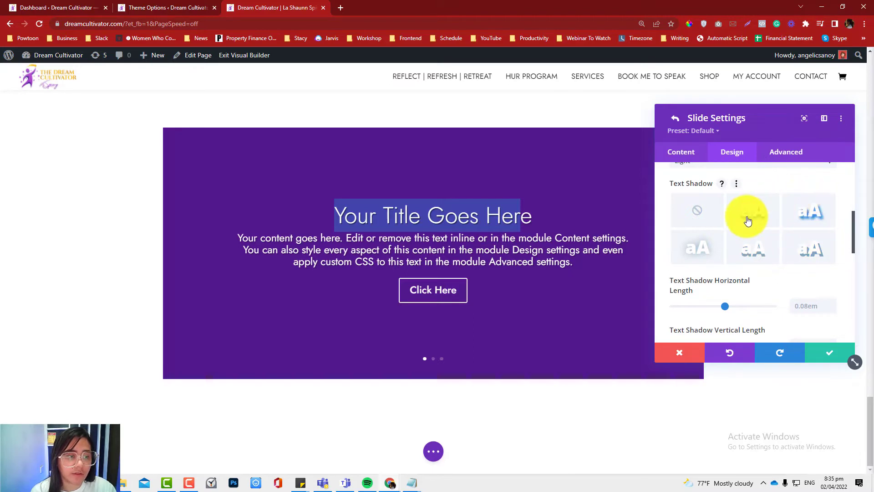
left_click(708, 222)
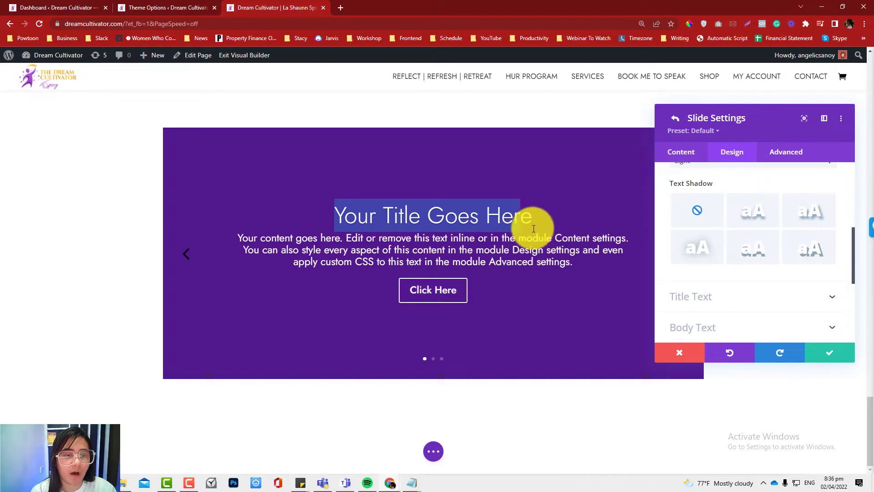
left_click(675, 118)
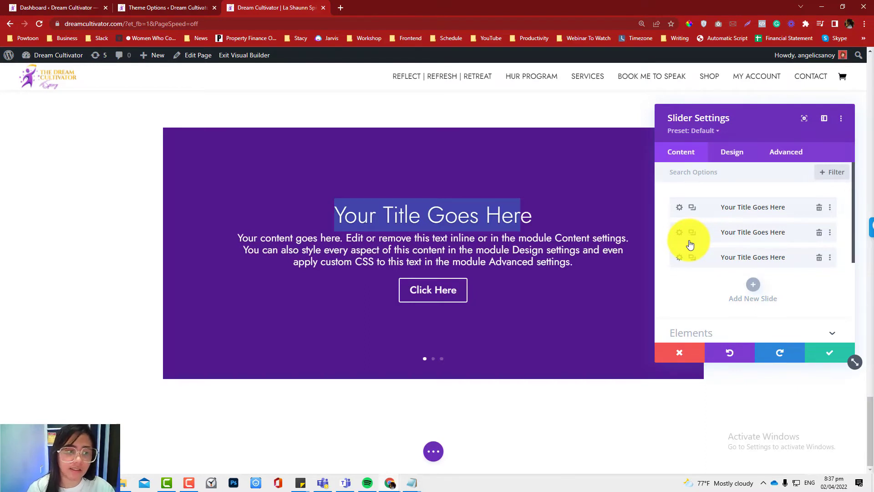
- Extend the first slide's item styles to all slides throughout This Section
left_click(830, 210)
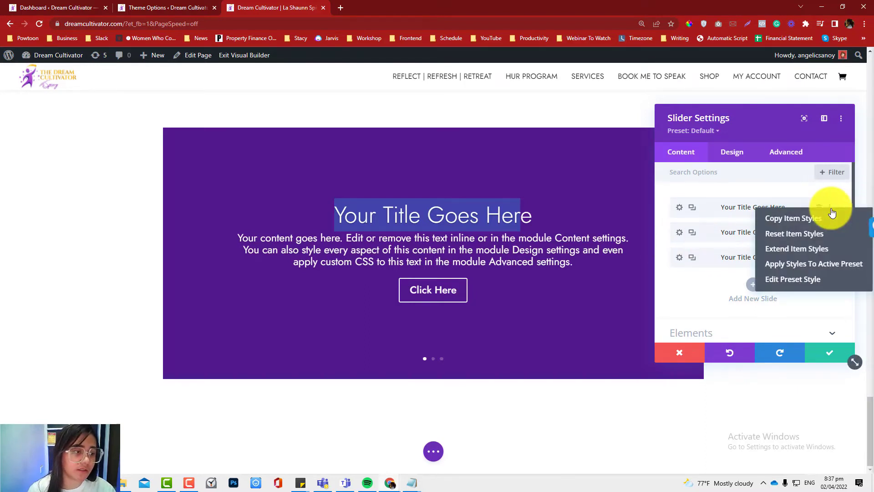
left_click(796, 248)
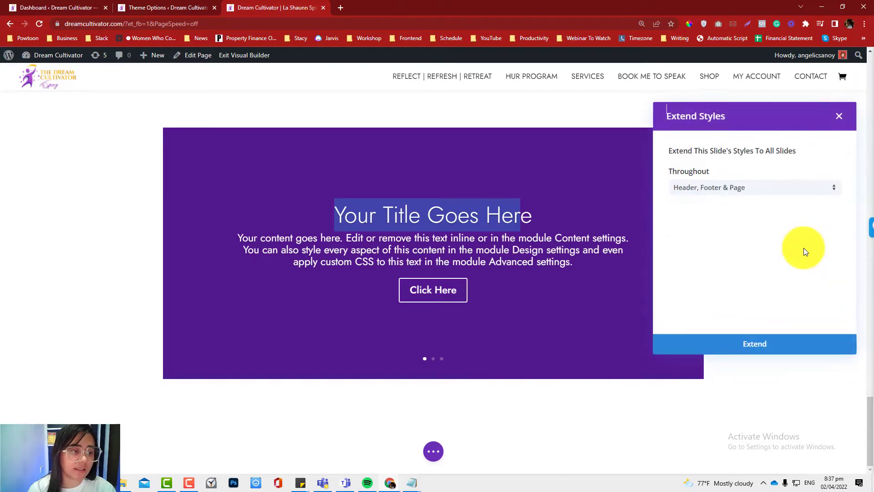
left_click(767, 189)
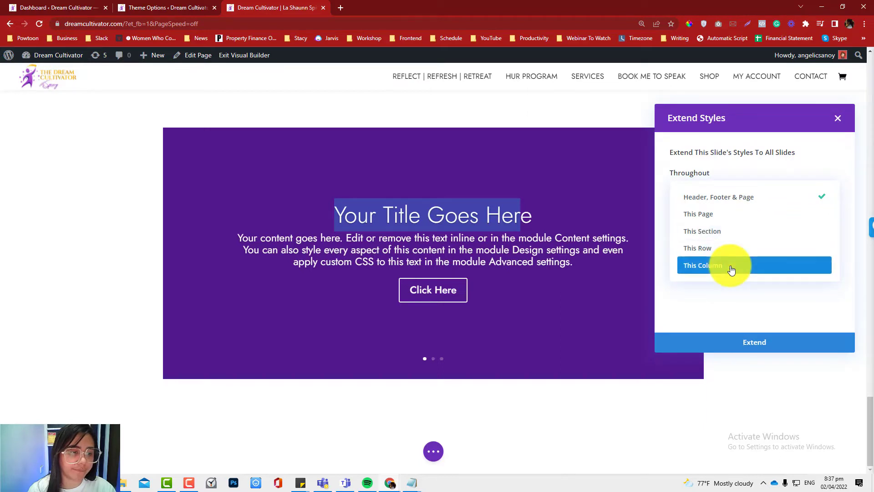
left_click(736, 231)
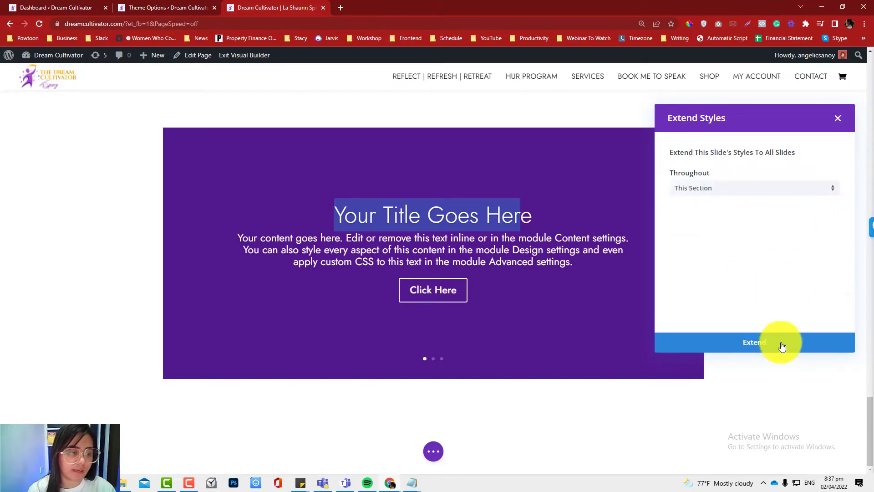
left_click(814, 351)
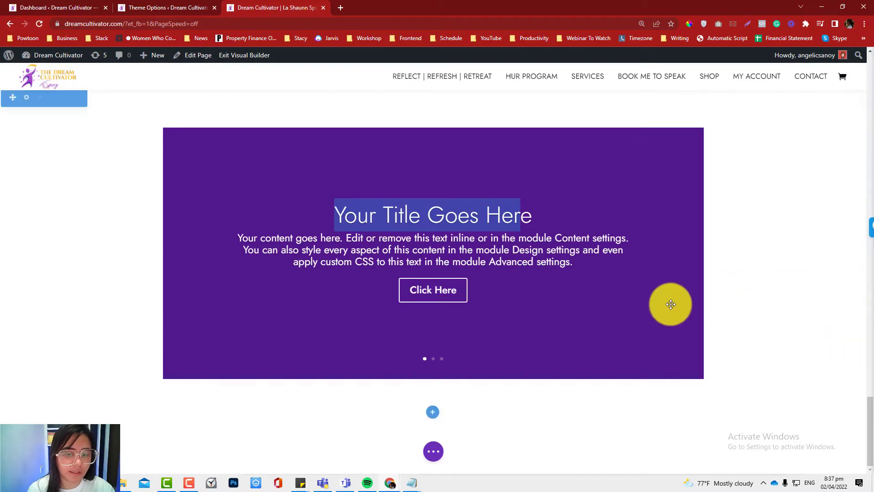
- Page through the other slides and add a new slide with default content to the slider, saving the changes
left_click(687, 257)
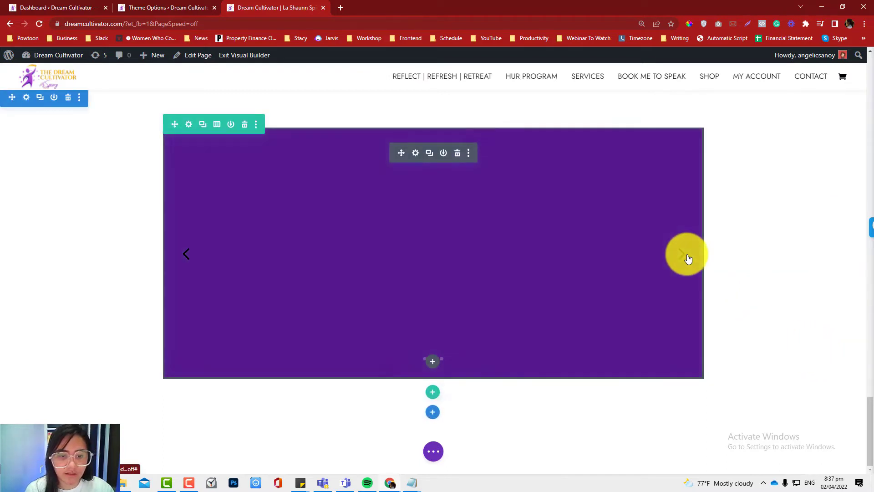
left_click(687, 257)
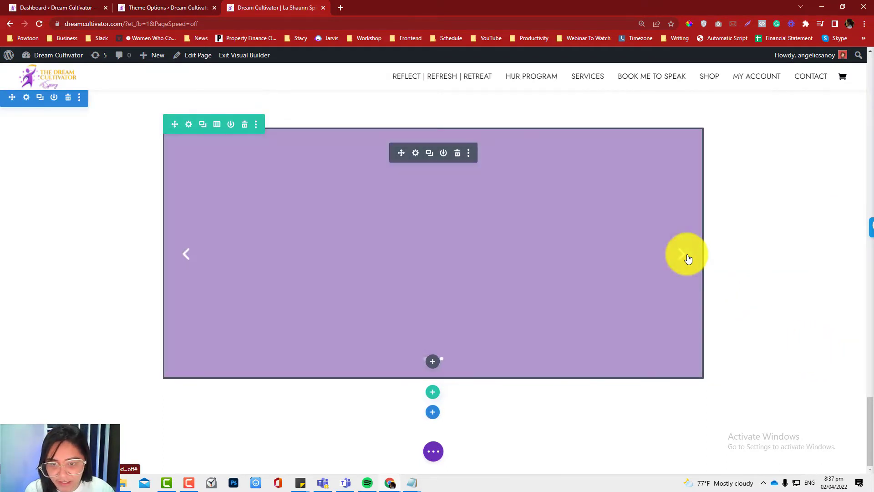
left_click(415, 153)
left_click(751, 294)
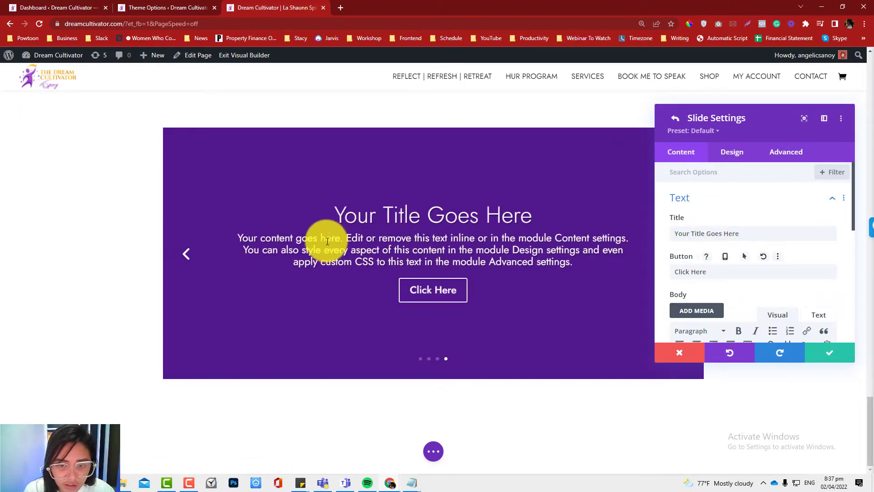
left_click(825, 354)
left_click(826, 354)
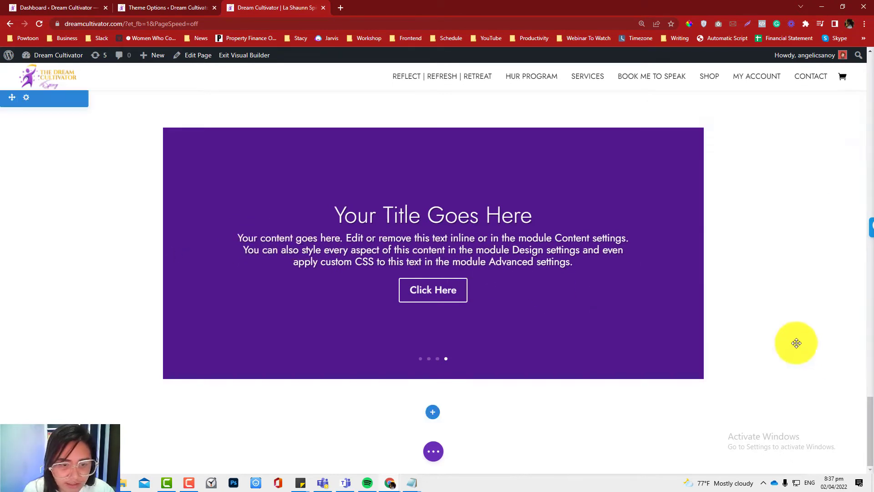
- Page back and forth through the slider's slides to compare their text shadows
left_click(187, 254)
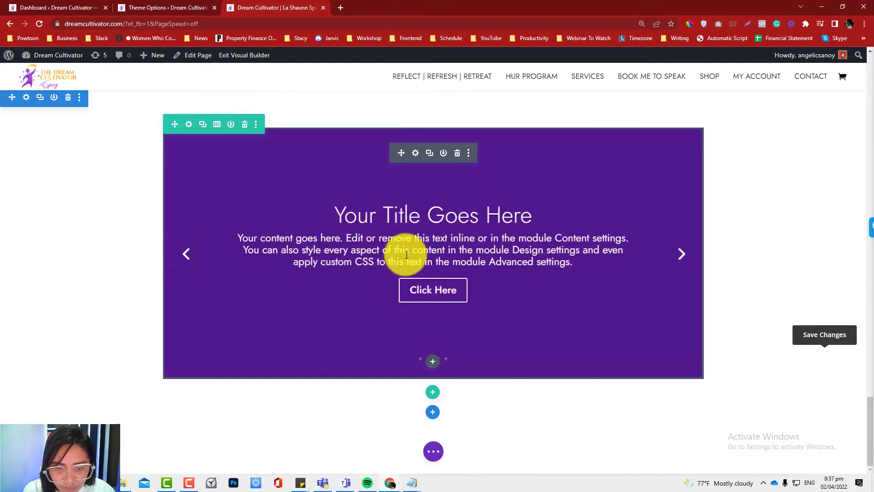
left_click(686, 262)
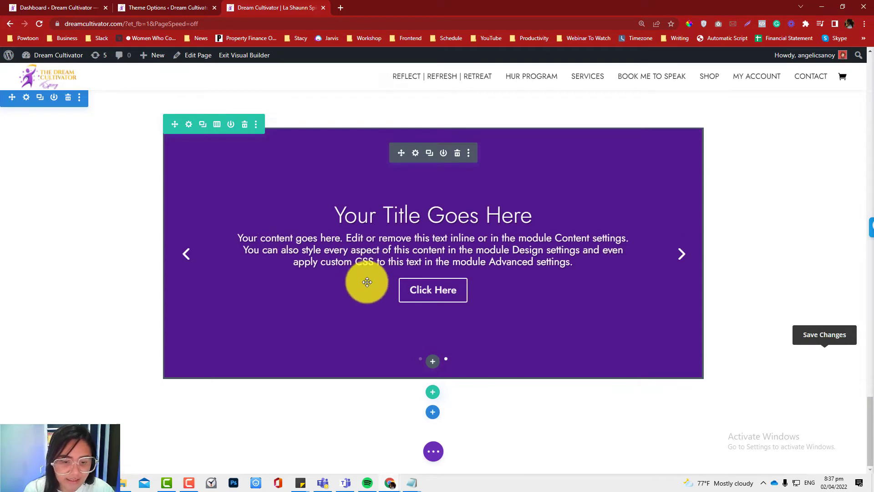
left_click(433, 451)
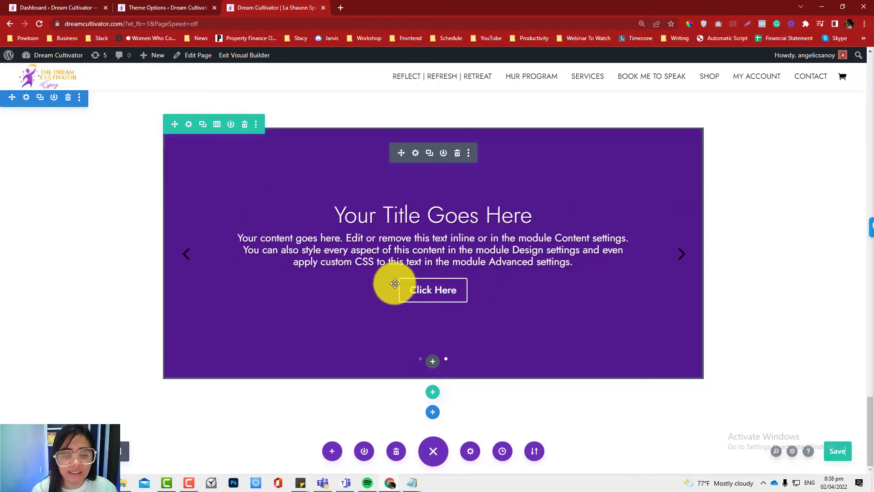
- Delete the first three slides in the slider's settings and duplicate the remaining slide twice
left_click(415, 153)
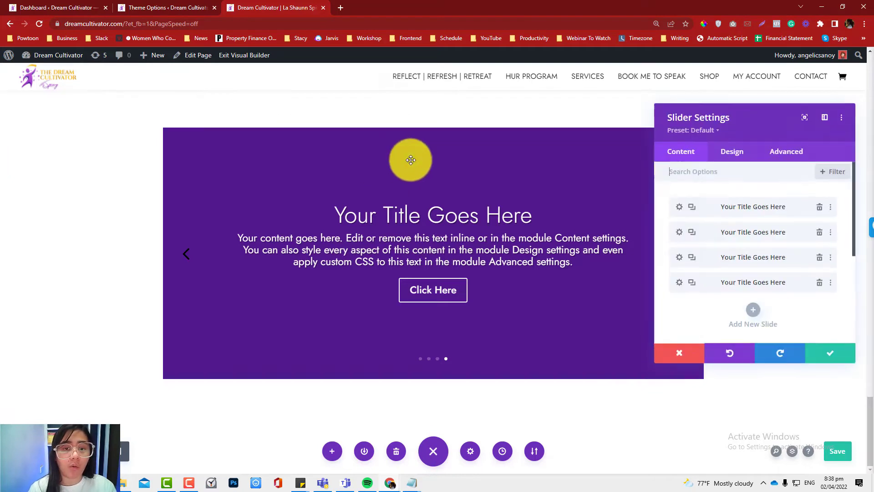
left_click(819, 258)
left_click(819, 232)
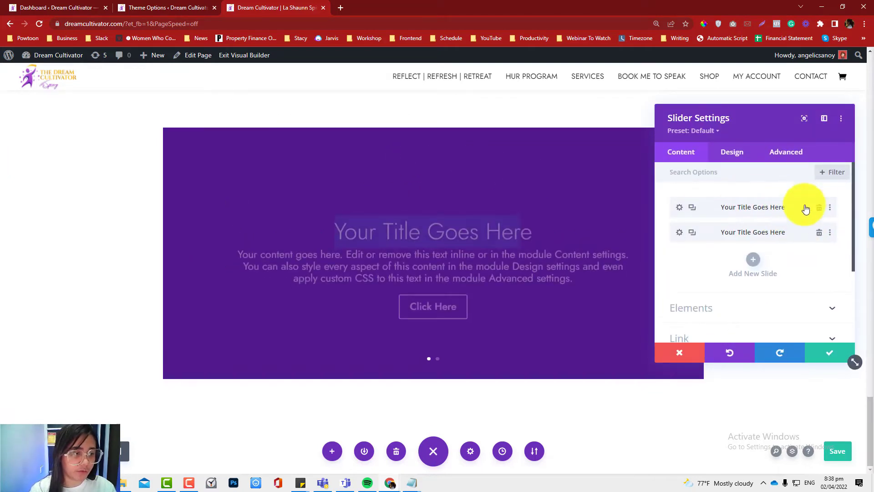
left_click(818, 208)
left_click(692, 208)
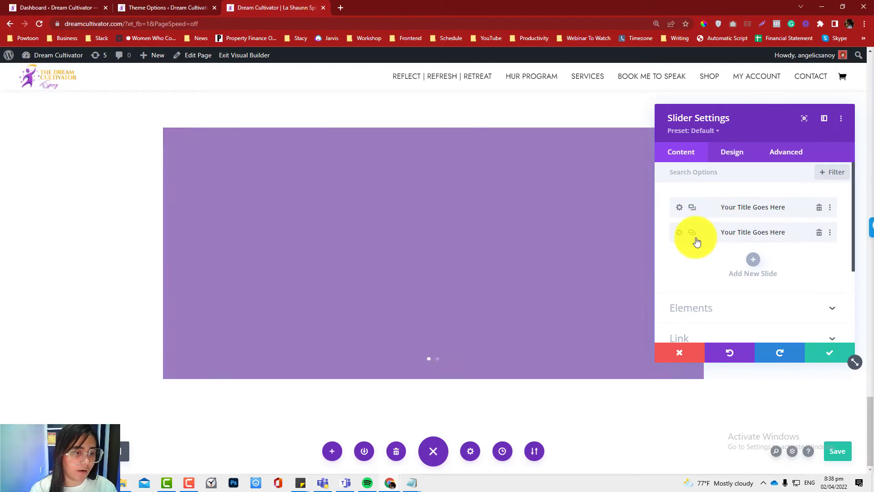
left_click(692, 233)
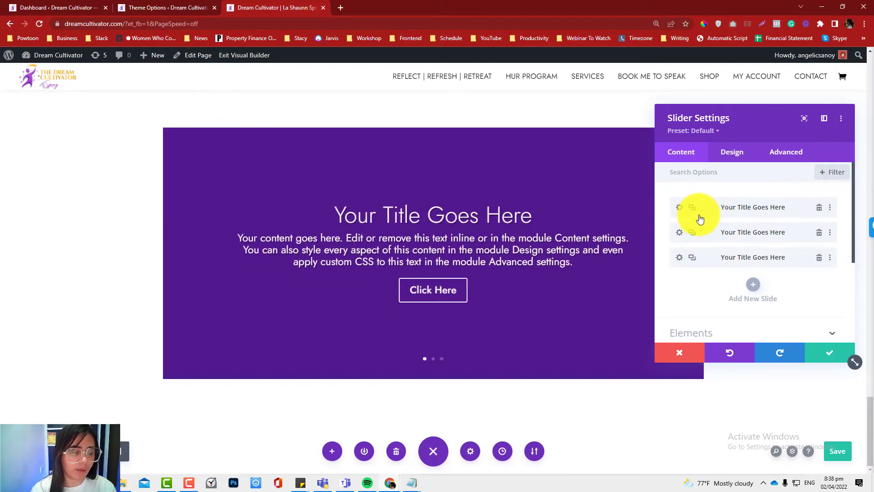
- Set the slider's CSS ID to remove_shadow and save both the slider settings and the page
left_click(787, 155)
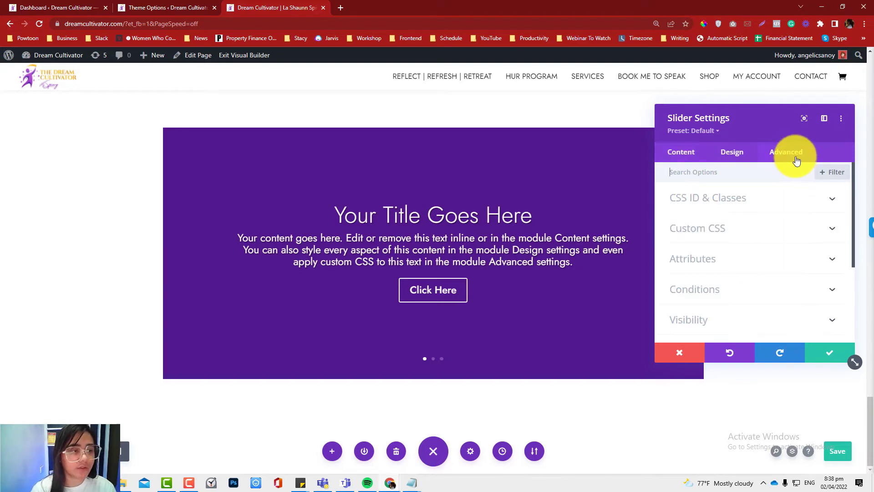
left_click(776, 193)
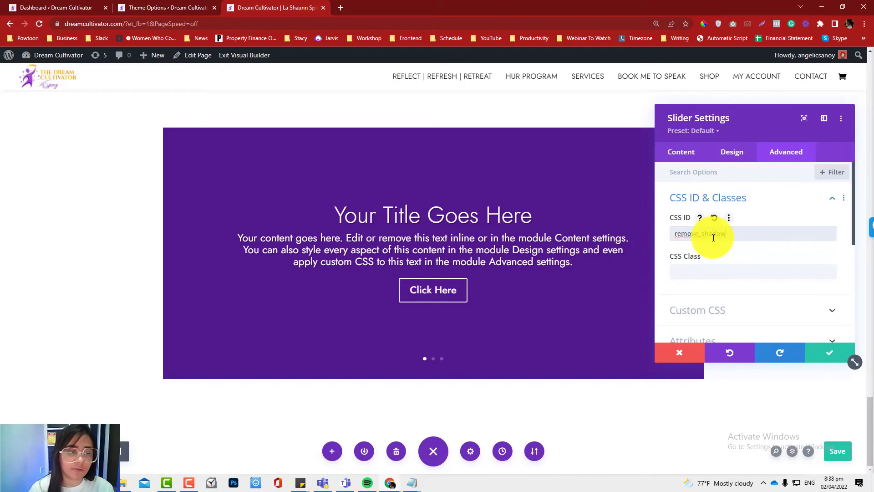
left_click(832, 358)
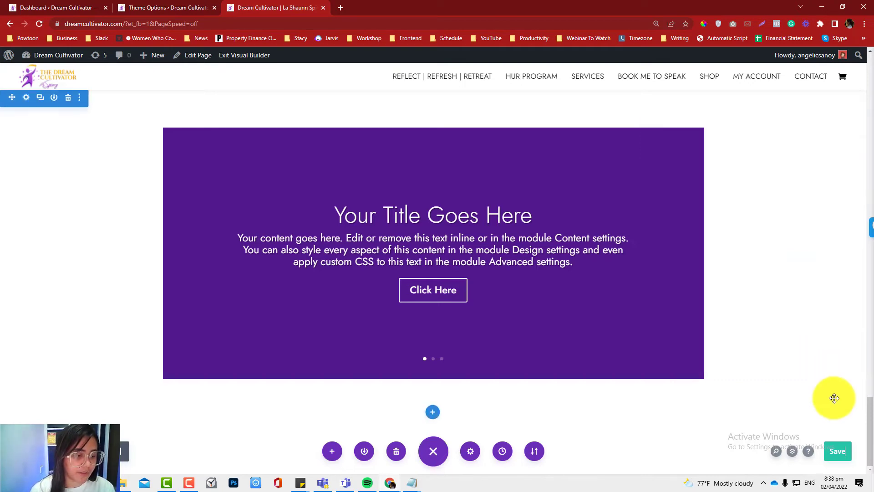
left_click(844, 449)
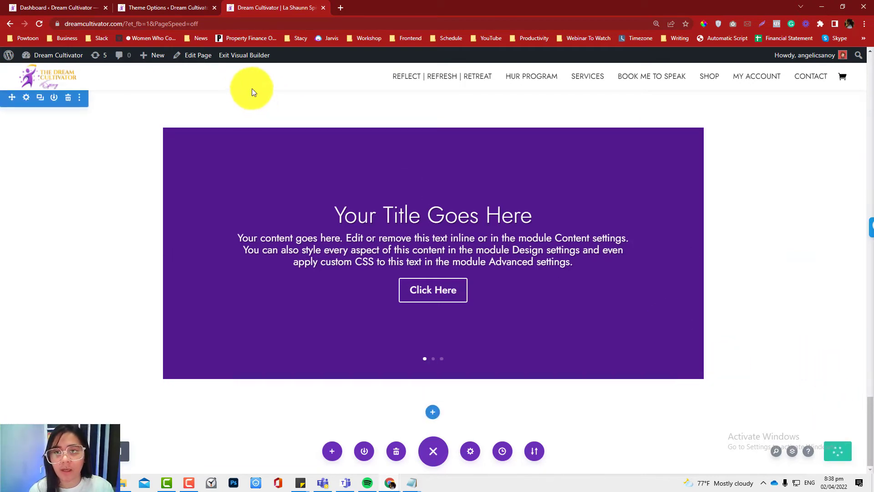
- Exit the Visual Builder and go to the slider near the end of the live page
left_click(242, 55)
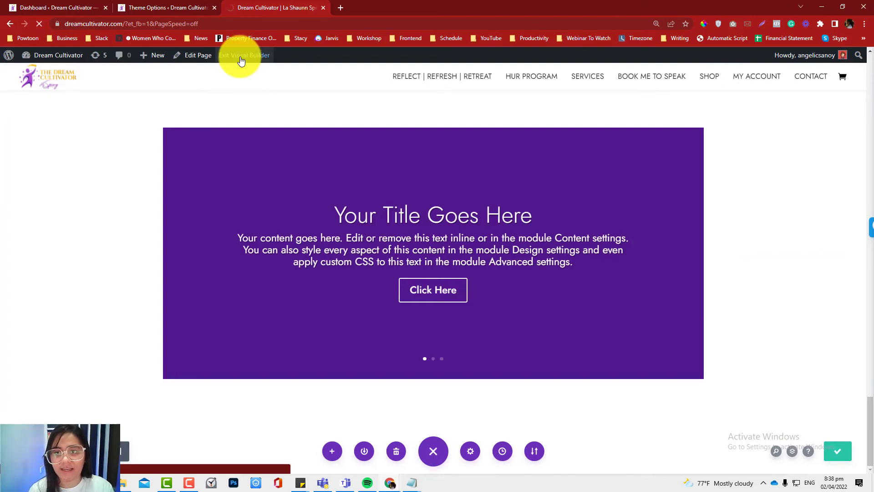
scroll(444, 218, "down", 15)
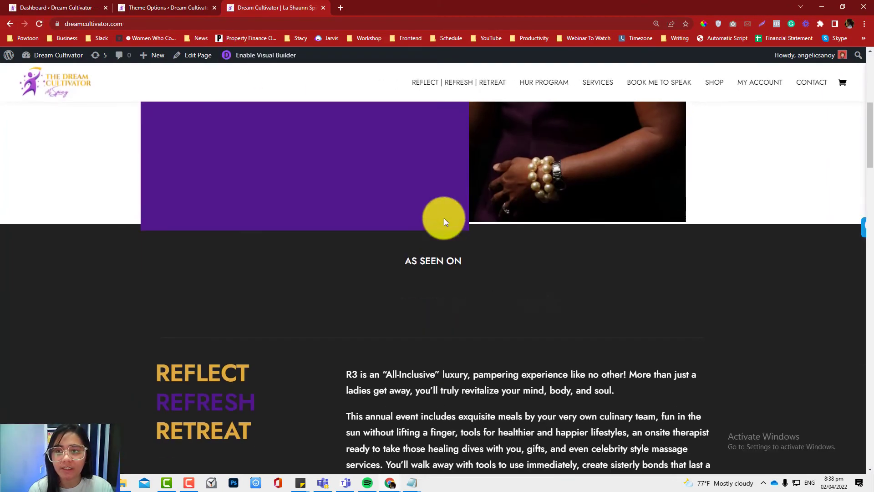
scroll(444, 224, "down", 15)
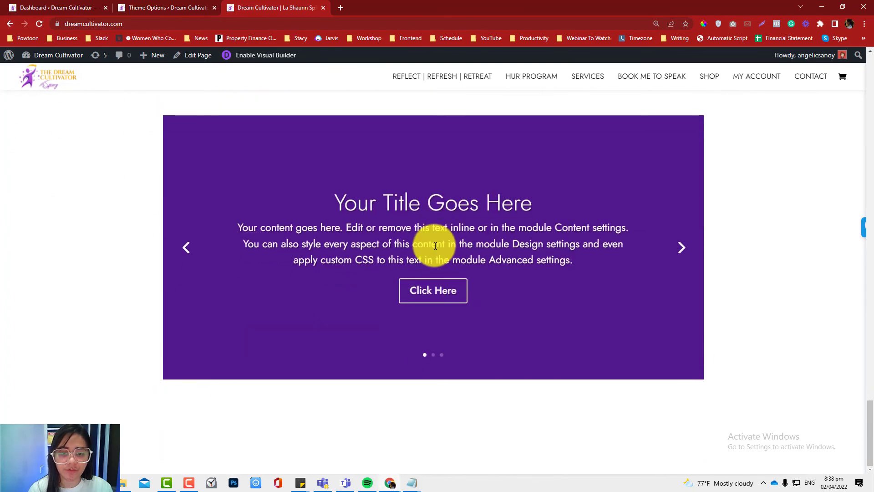
- Inspect the slide's text in DevTools to find the class of the container that carries the text shadow
right_click(427, 219)
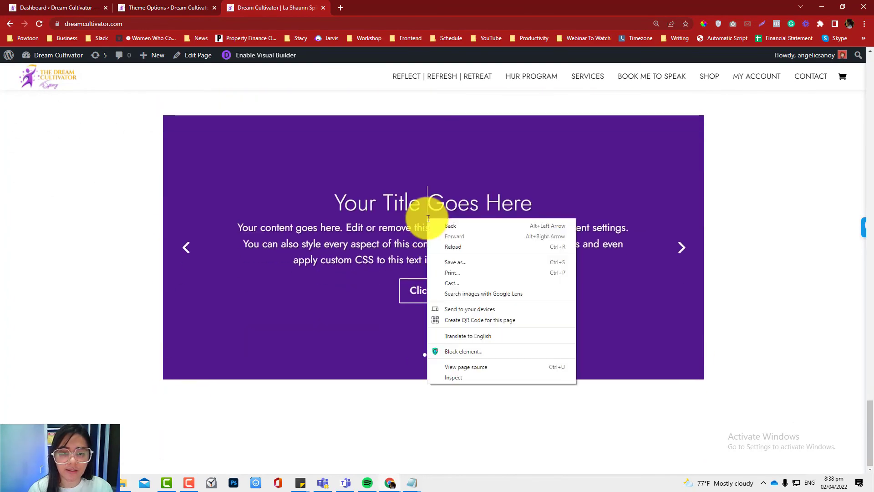
right_click(402, 234)
left_click(444, 395)
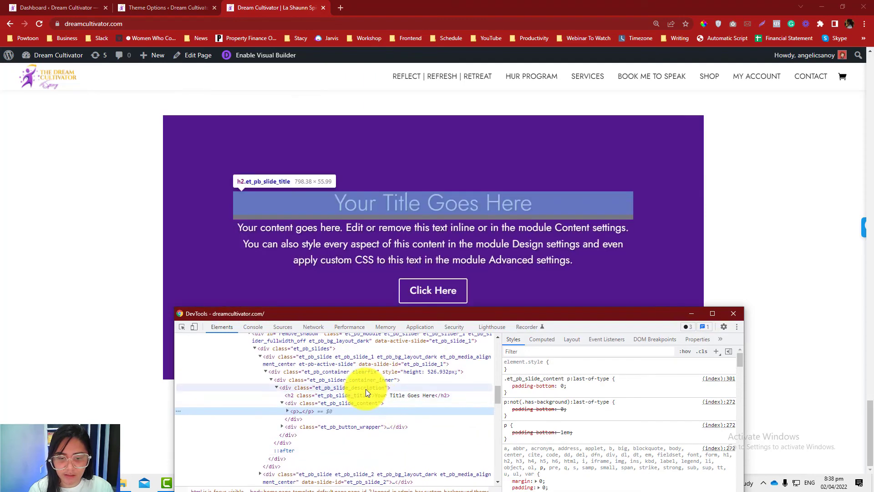
left_click(367, 387)
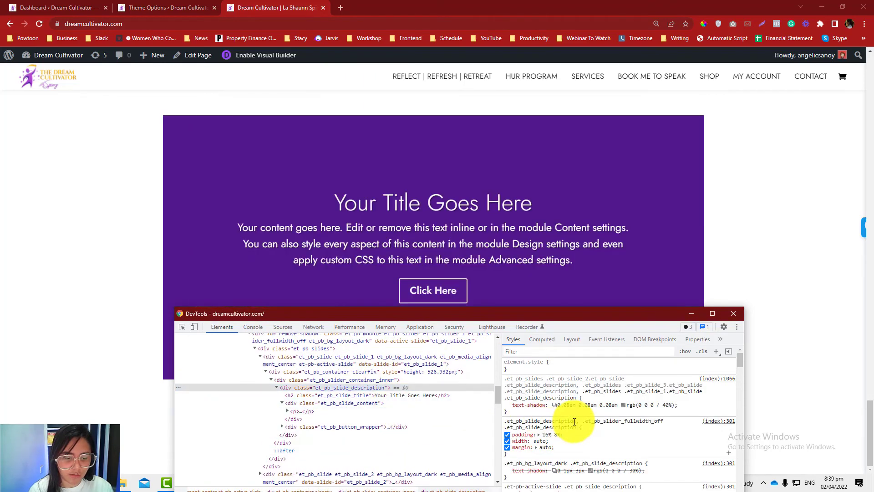
left_click(734, 313)
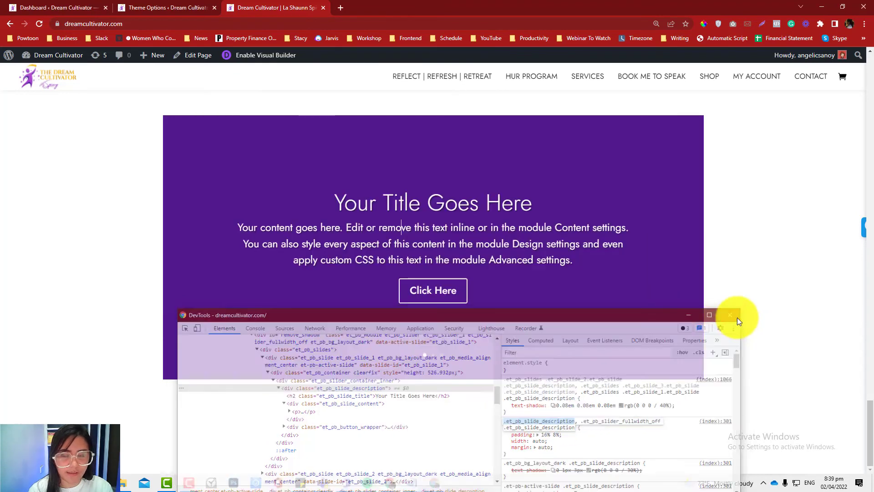
- In the Divi Theme Options, add a custom CSS rule with text-shadow:none for #remove_shadow .et_pb_slide_description and save the changes
left_click(172, 10)
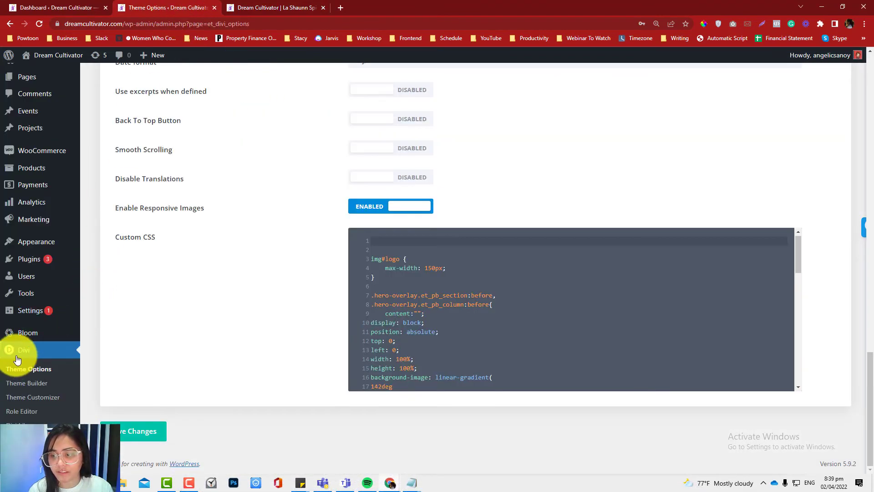
scroll(157, 269, "up", 10)
scroll(157, 268, "up", 10)
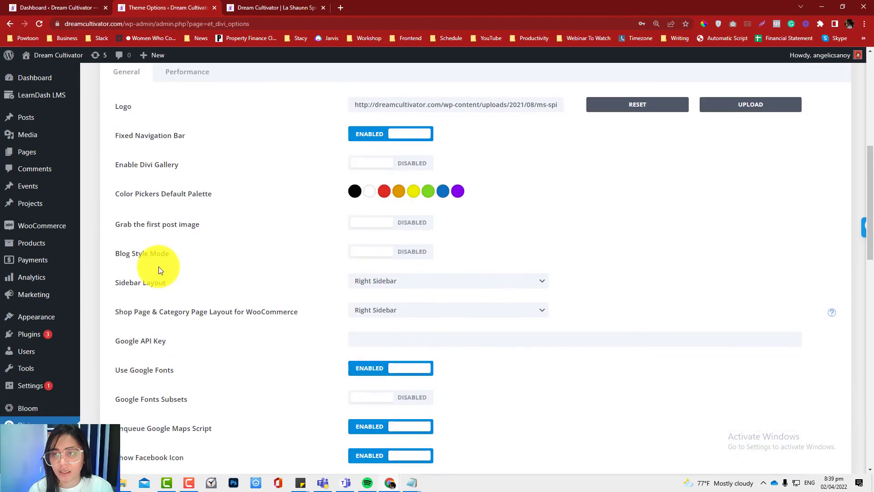
scroll(408, 346, "down", 5)
scroll(408, 346, "down", 10)
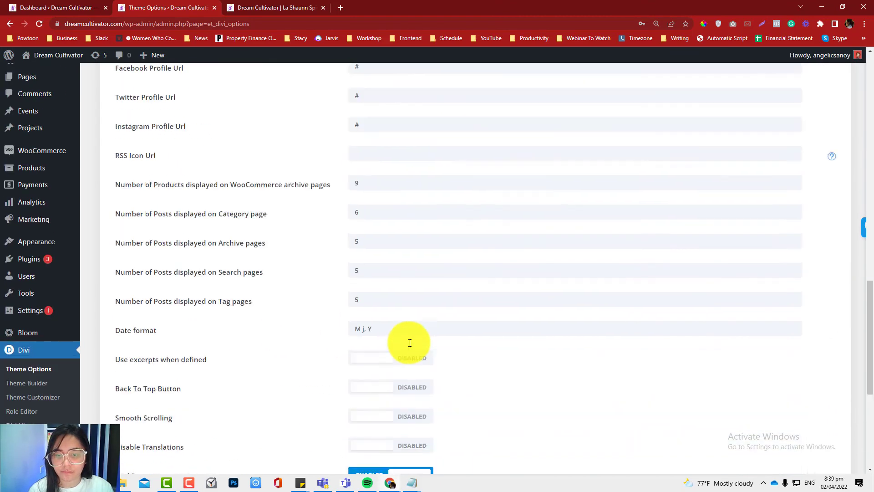
left_click(382, 240)
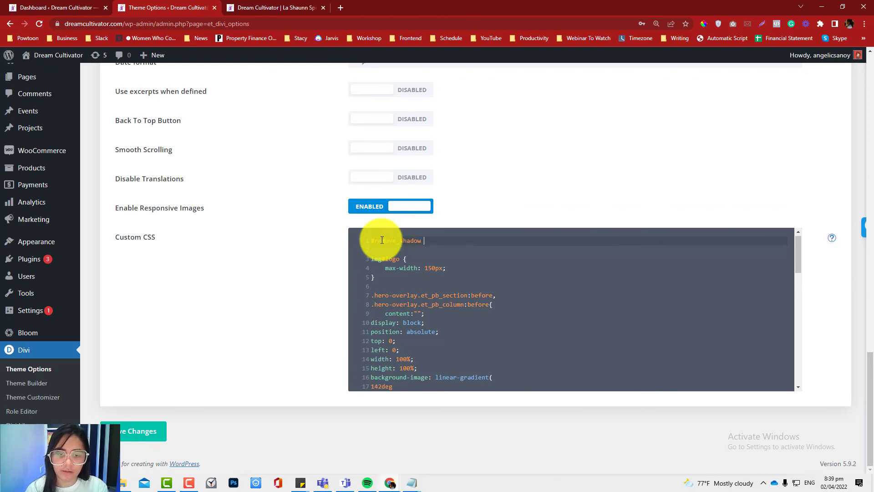
type(".et_pb_slide_description {")
key("Return")
type("text-")
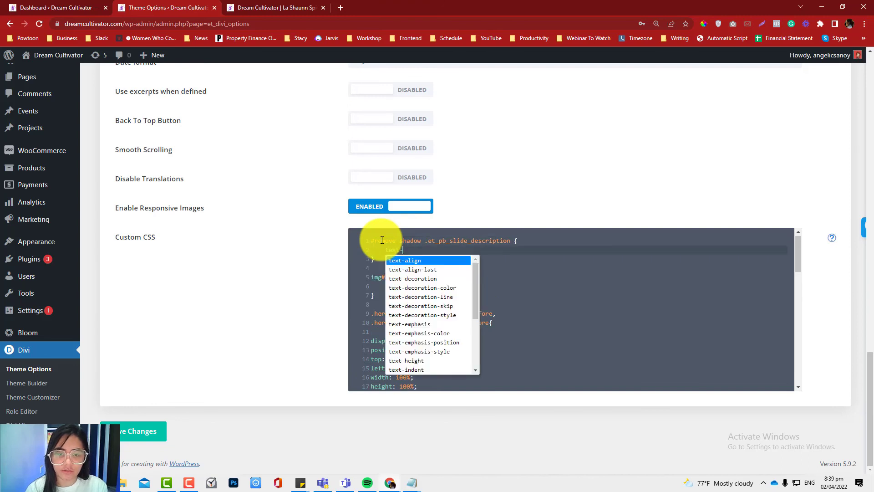
type("shadow: none;")
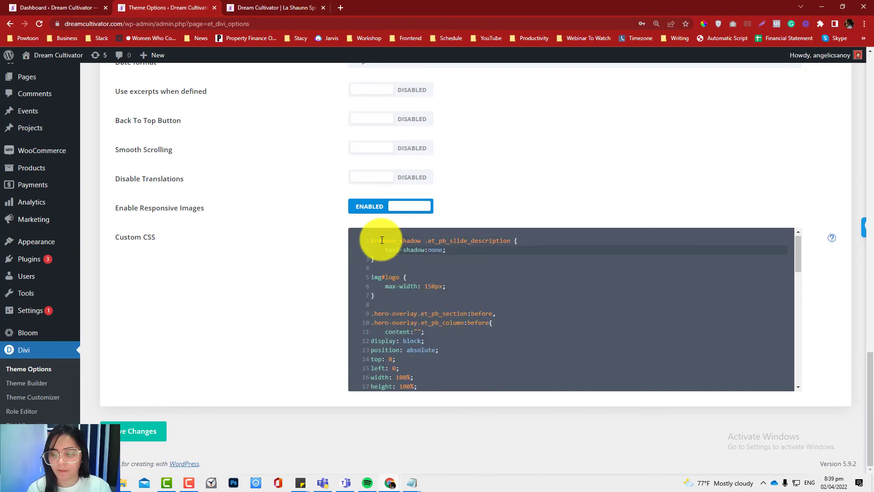
left_click(136, 432)
- Return to the live page and reload it to check the slider's text for a shadow
left_click(263, 17)
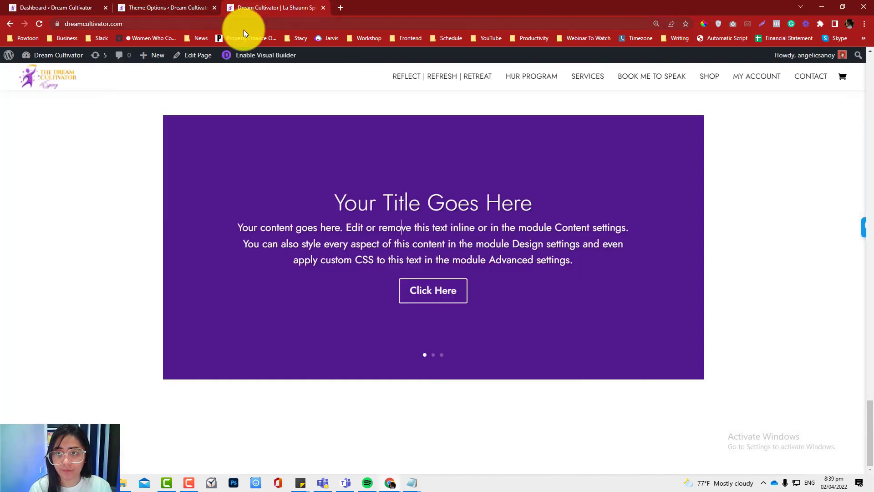
left_click(244, 29)
key("Return")
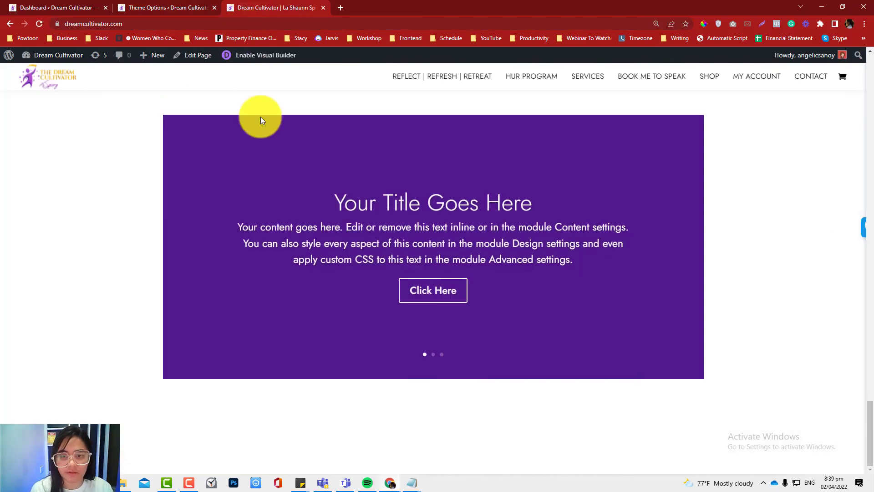